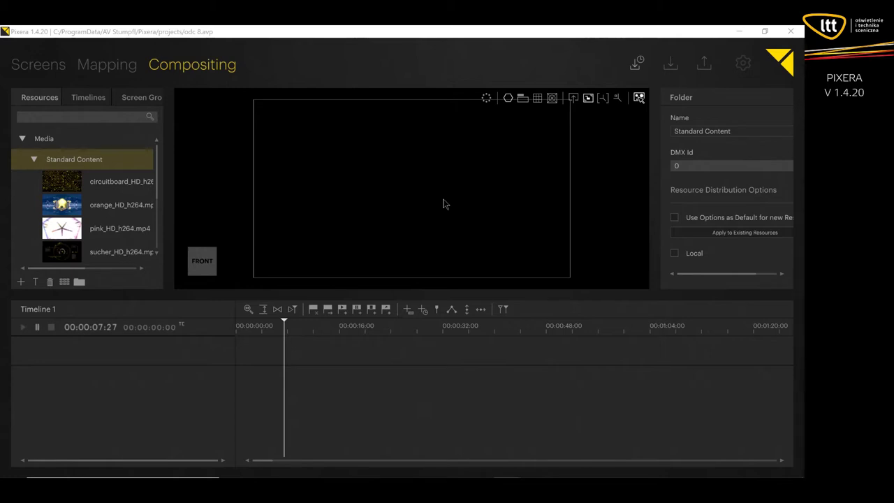
# Step: Place orange_HD_h264.mp4 on the screen and test playback of Timeline 1, stopping it back at the start
pyautogui.moveTo(61, 205); pyautogui.dragTo(363, 186)
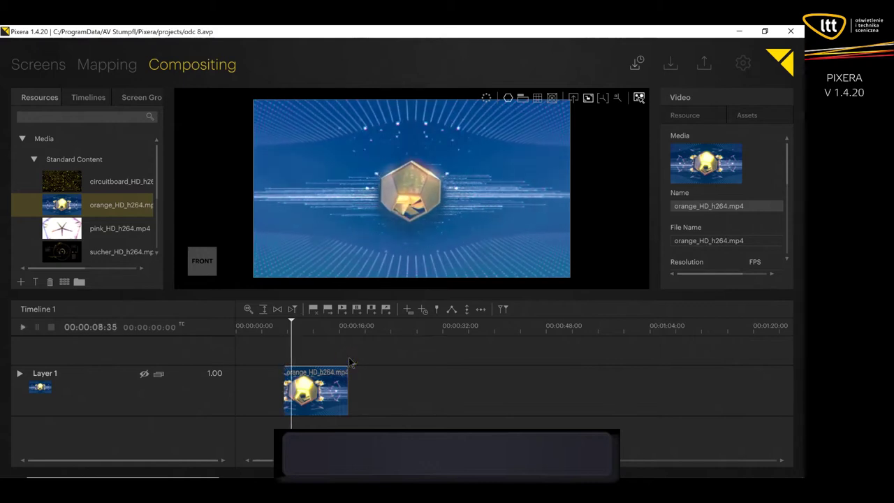
pyautogui.press('space')
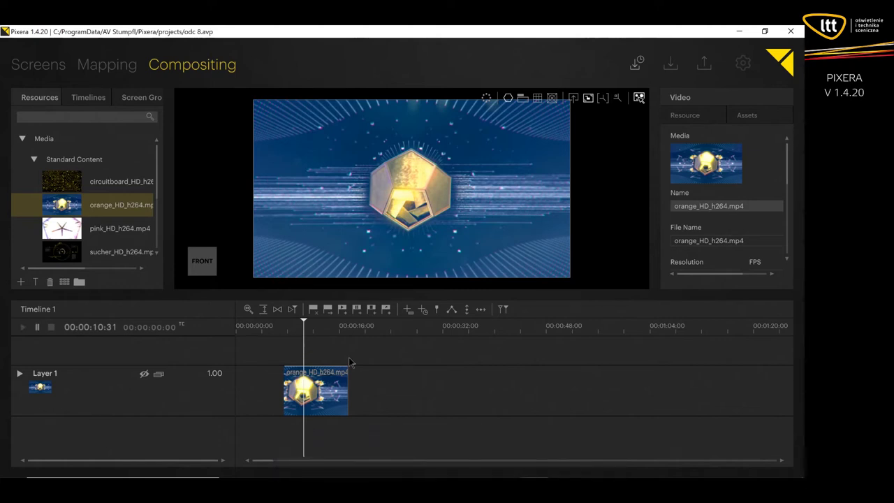
pyautogui.click(23, 329)
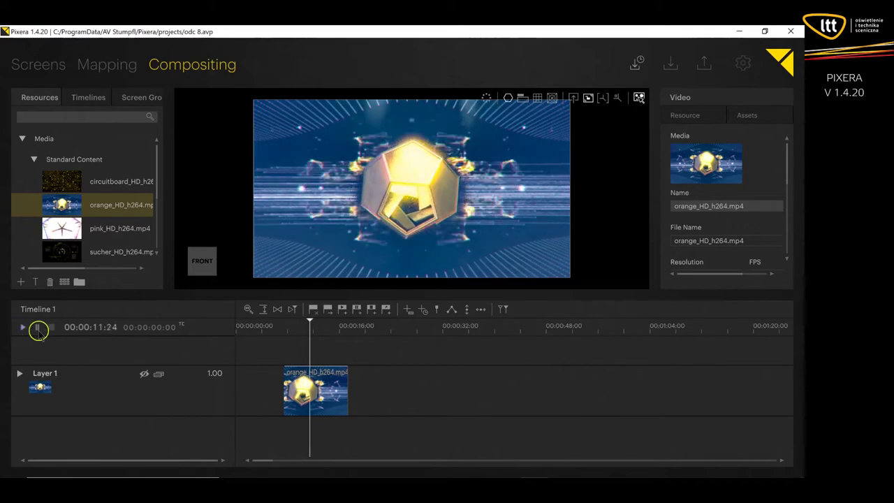
pyautogui.click(50, 328)
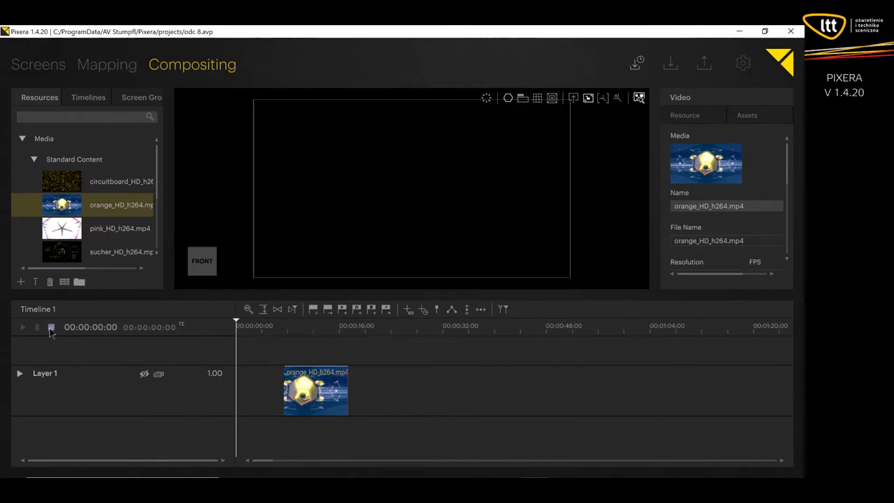
# Step: Move the orange clip to 00:00:00:00 on Timeline 1 and increase the height of Layer 1
pyautogui.moveTo(346, 374); pyautogui.dragTo(255, 391)
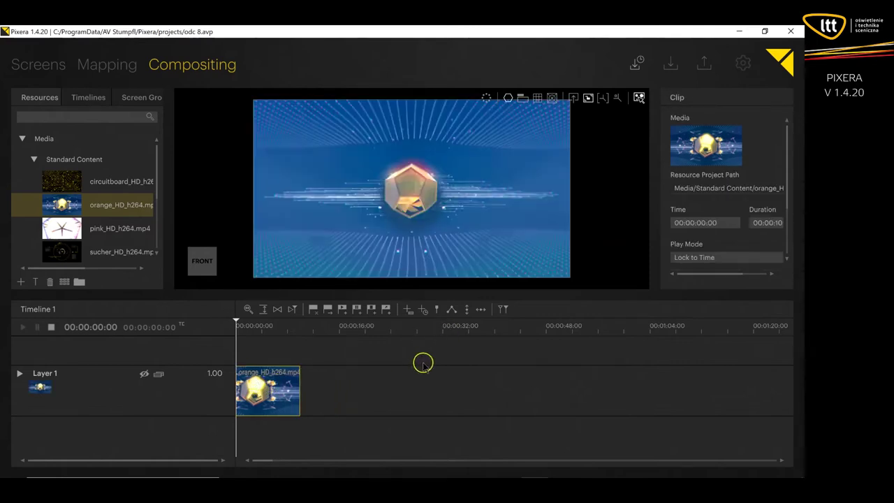
pyautogui.moveTo(207, 417); pyautogui.dragTo(239, 430)
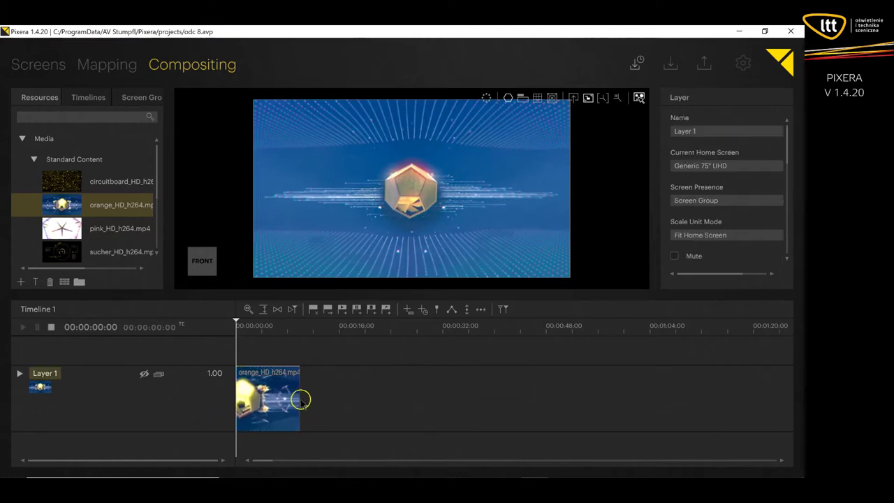
# Step: Stretch the orange clip to about 19 seconds during playback, shorten it again and size it to its resource duration
pyautogui.moveTo(298, 402); pyautogui.dragTo(363, 412)
pyautogui.press('space')
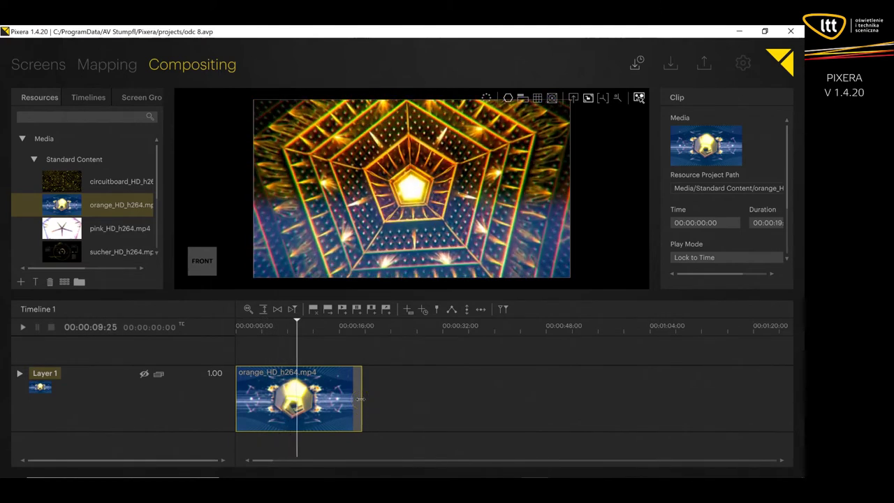
pyautogui.moveTo(359, 399); pyautogui.dragTo(300, 400)
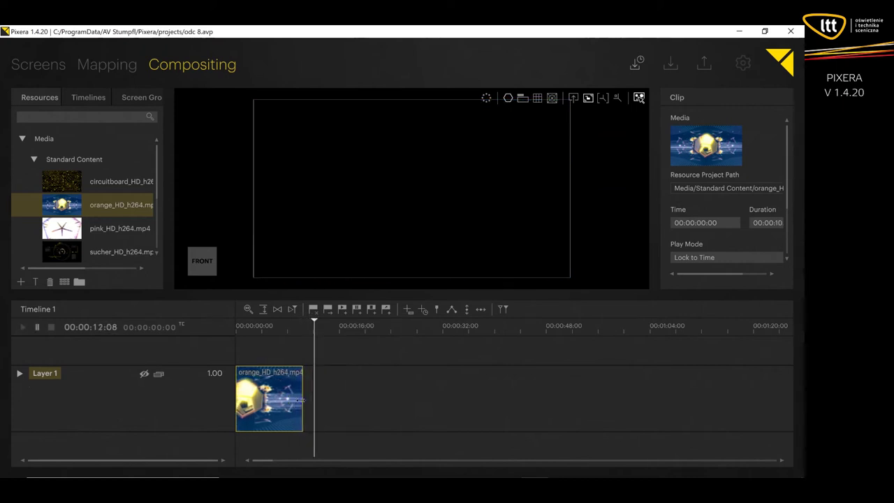
pyautogui.rightClick(286, 388)
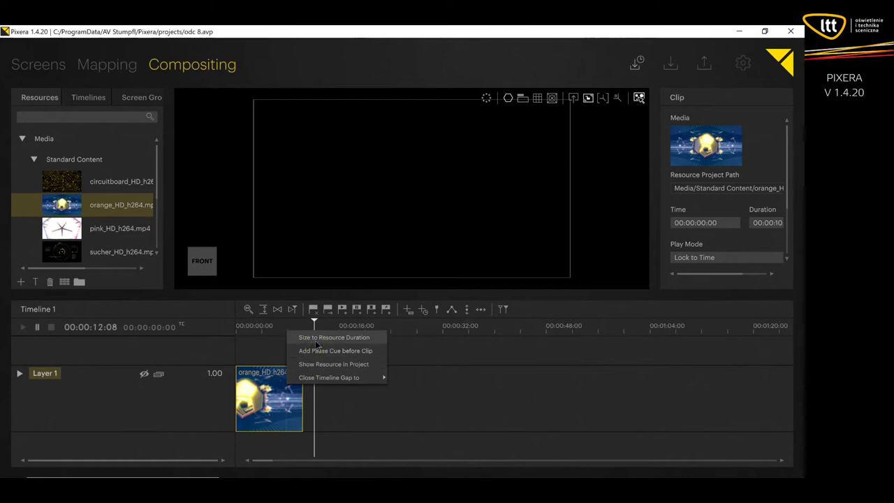
pyautogui.click(315, 338)
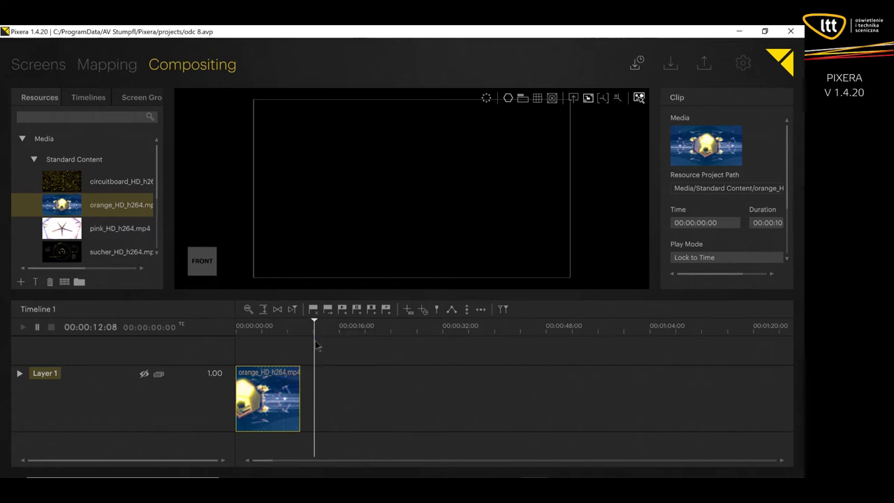
# Step: Add a second layer to Timeline 1 and place pink_HD_h264.mp4 on it at about 00:00:15:16
pyautogui.click(408, 309)
pyautogui.scroll(-1, 277, 398)
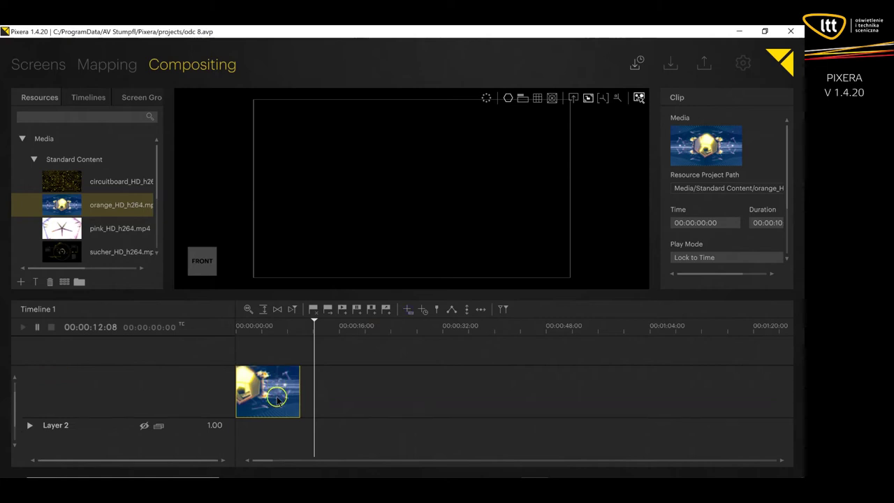
pyautogui.click(69, 225)
pyautogui.moveTo(70, 227); pyautogui.dragTo(338, 433)
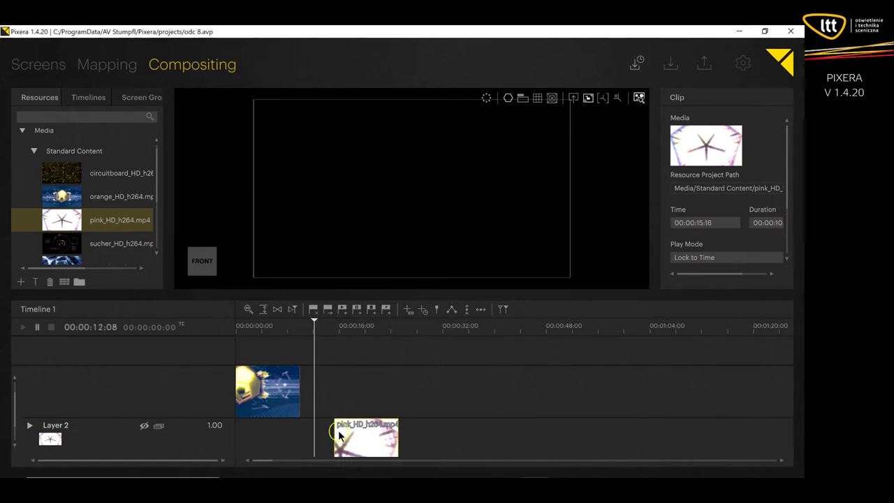
# Step: Move the pink clip onto Layer 1 at 00:00:08:00, overlapping the orange clip, and preview the crossfade
pyautogui.moveTo(338, 430); pyautogui.dragTo(304, 396)
pyautogui.moveTo(312, 320); pyautogui.dragTo(281, 334)
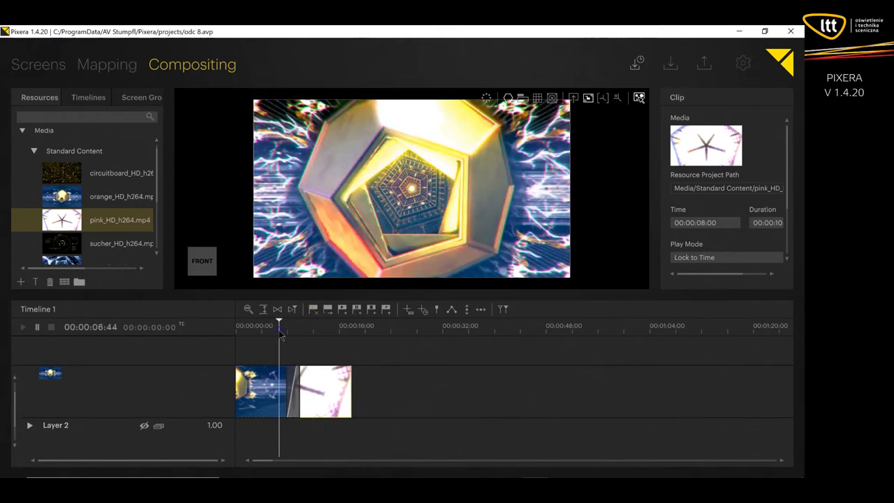
pyautogui.click(288, 331)
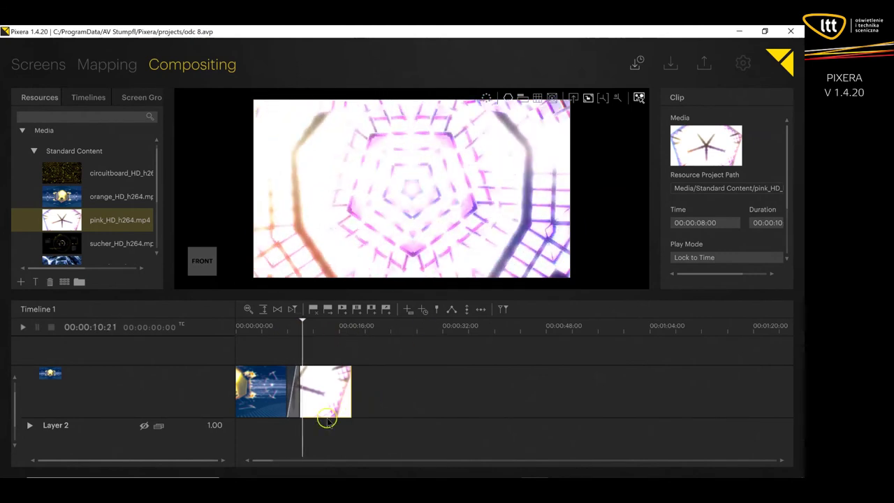
# Step: Move the pink clip to Layer 2 directly after the orange clip and adjust the height of Layer 1
pyautogui.moveTo(325, 393); pyautogui.dragTo(316, 439)
pyautogui.click(167, 394)
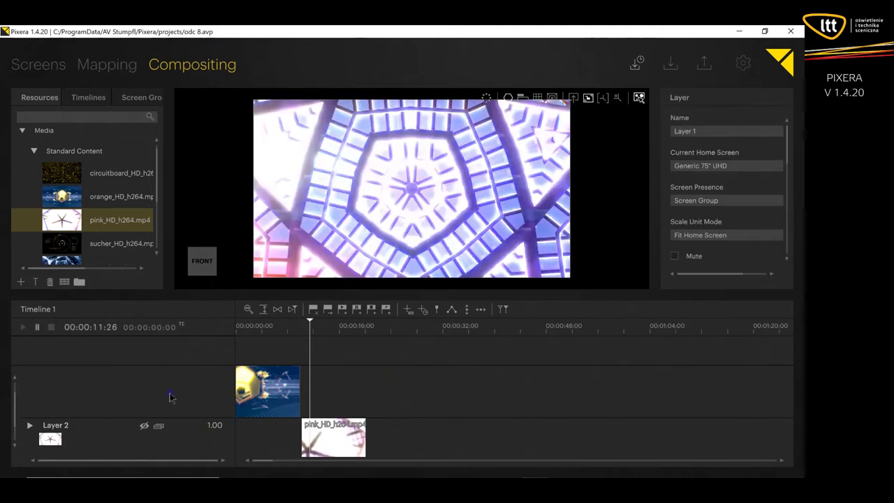
pyautogui.moveTo(160, 416)
pyautogui.mouseDown()
pyautogui.moveTo(162, 384)
pyautogui.moveTo(164, 400)
pyautogui.mouseUp()
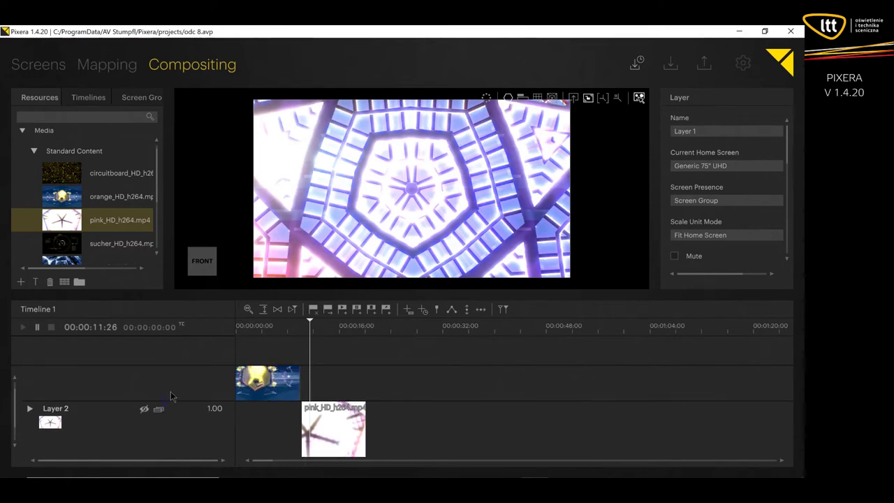
pyautogui.click(156, 388)
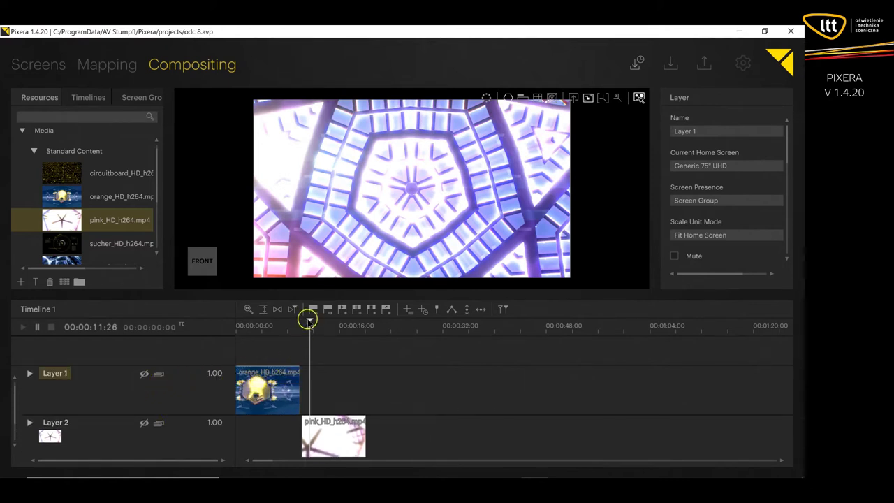
# Step: Set Layer 1's opacity to 0.00 at 00:00:01:12 and store it as a key
pyautogui.moveTo(309, 319); pyautogui.dragTo(244, 322)
pyautogui.moveTo(217, 372); pyautogui.dragTo(213, 394)
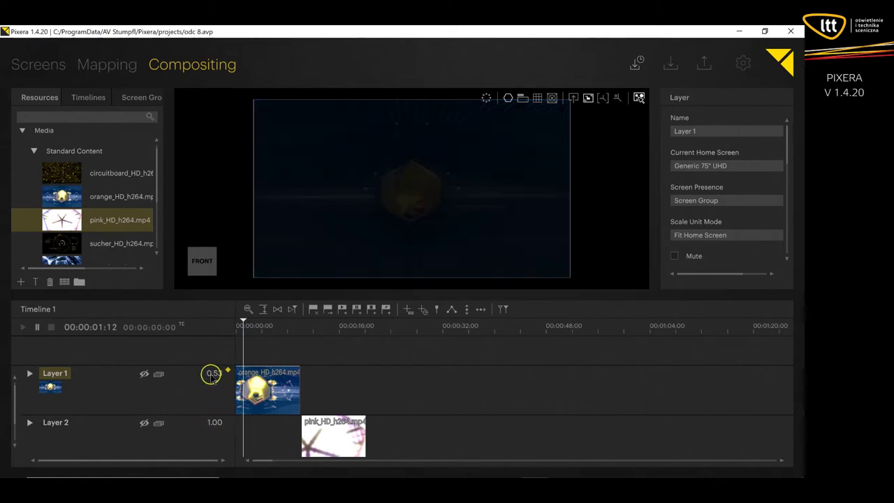
pyautogui.moveTo(212, 375); pyautogui.dragTo(213, 422)
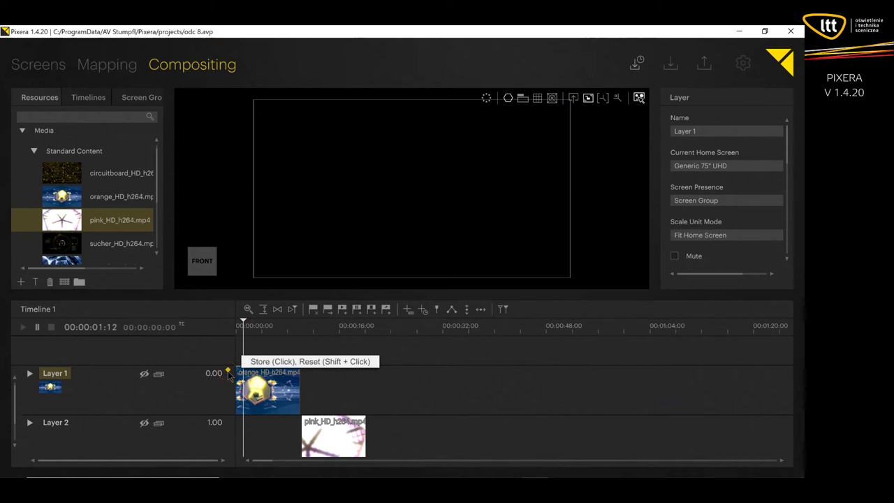
pyautogui.click(245, 409)
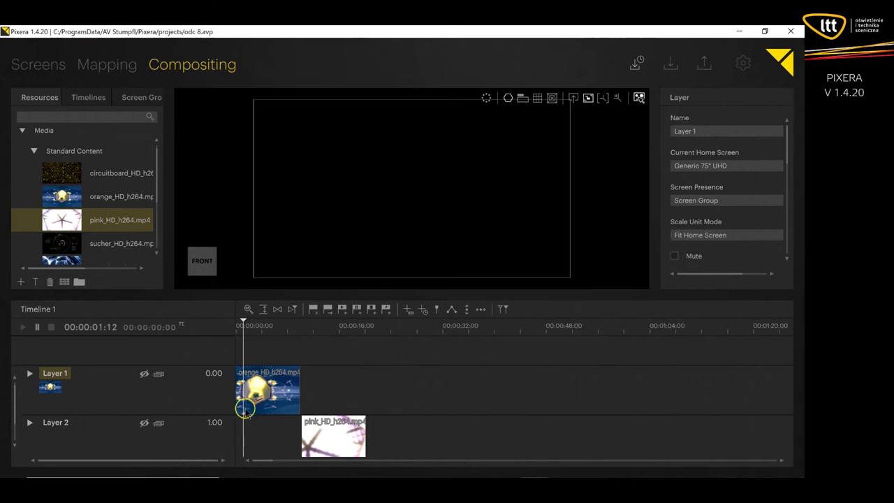
# Step: Add opacity keys on the orange clip for a fade-in and a fade-out, starting the fade-out from opacity 1.00 at 00:00:07:56
pyautogui.click(263, 371)
pyautogui.click(276, 367)
pyautogui.click(283, 367)
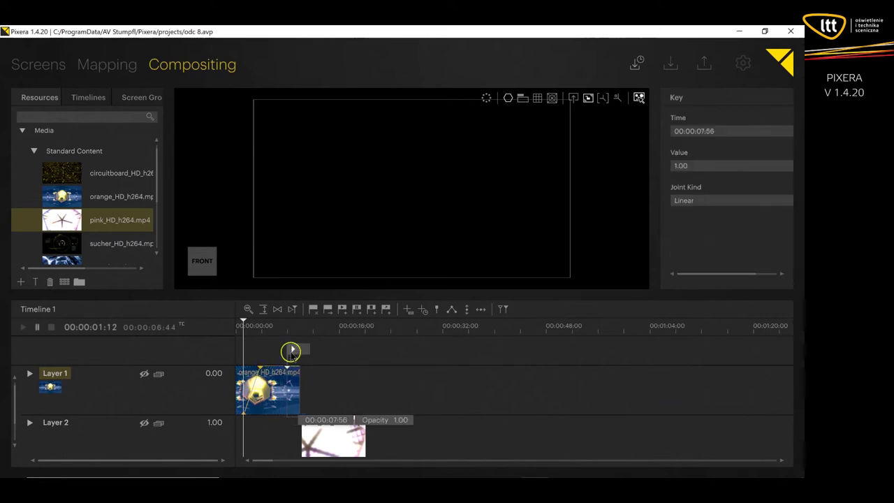
pyautogui.click(292, 349)
pyautogui.click(293, 366)
# Step: Add a fade-in to the pink clip with an opacity key of 1.00 at 00:00:02:00 and play the timeline
pyautogui.moveTo(294, 366); pyautogui.dragTo(314, 416)
pyautogui.click(322, 426)
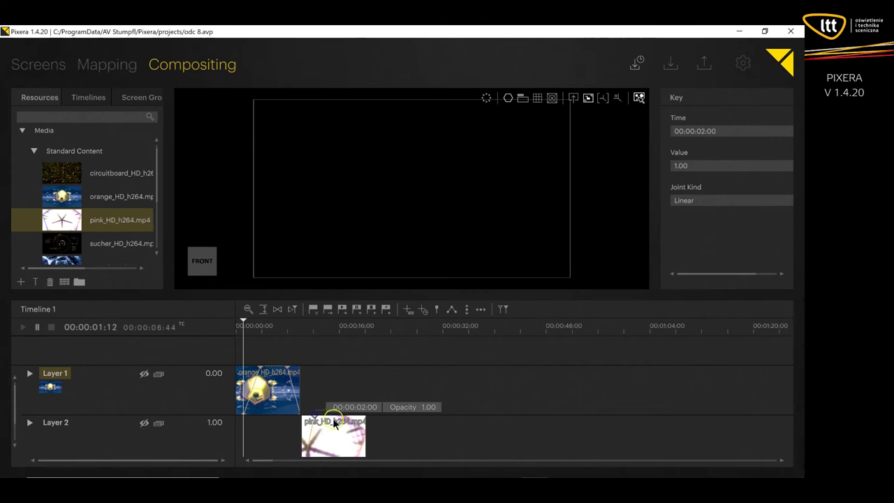
pyautogui.press('space')
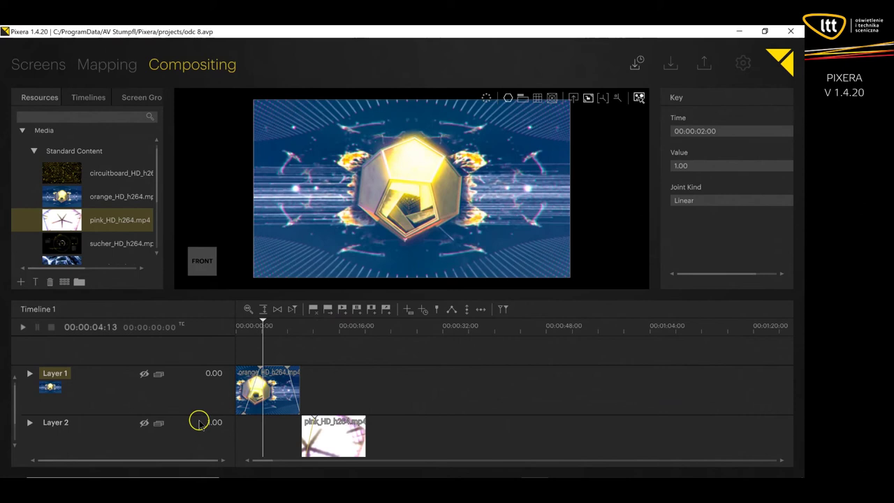
# Step: Enlarge the timeline area and adjust the heights of Layer 1 and Layer 2 individually and together
pyautogui.scroll(-1, 16, 413)
pyautogui.moveTo(239, 292); pyautogui.dragTo(249, 205)
pyautogui.click(80, 319)
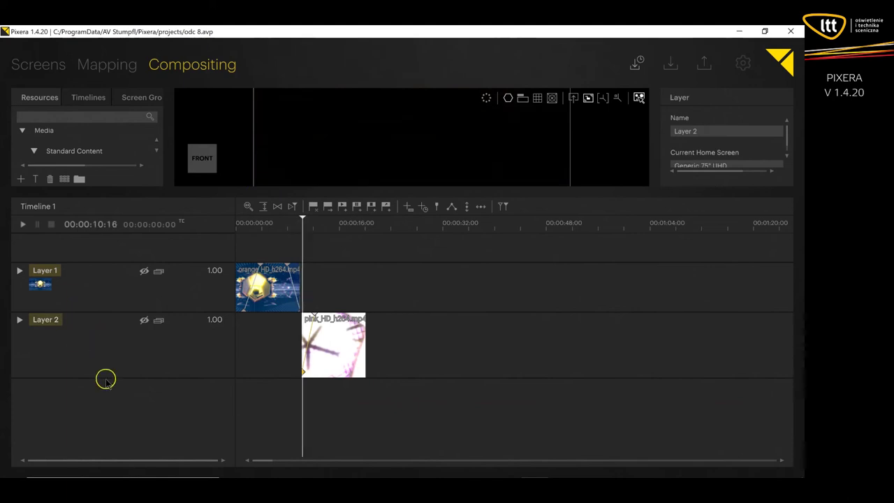
pyautogui.moveTo(106, 375); pyautogui.dragTo(105, 365)
pyautogui.moveTo(93, 298); pyautogui.dragTo(104, 319)
pyautogui.click(100, 291)
pyautogui.click(64, 329)
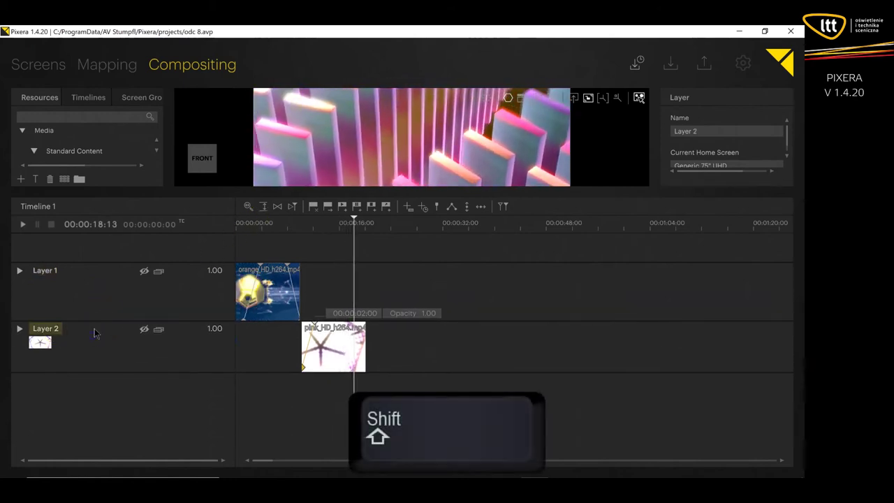
pyautogui.keyDown('shift'); pyautogui.click(88, 305); pyautogui.keyUp('shift')
pyautogui.click(88, 371)
pyautogui.moveTo(89, 372)
pyautogui.mouseDown()
pyautogui.moveTo(94, 412)
pyautogui.moveTo(96, 374)
pyautogui.mouseUp()
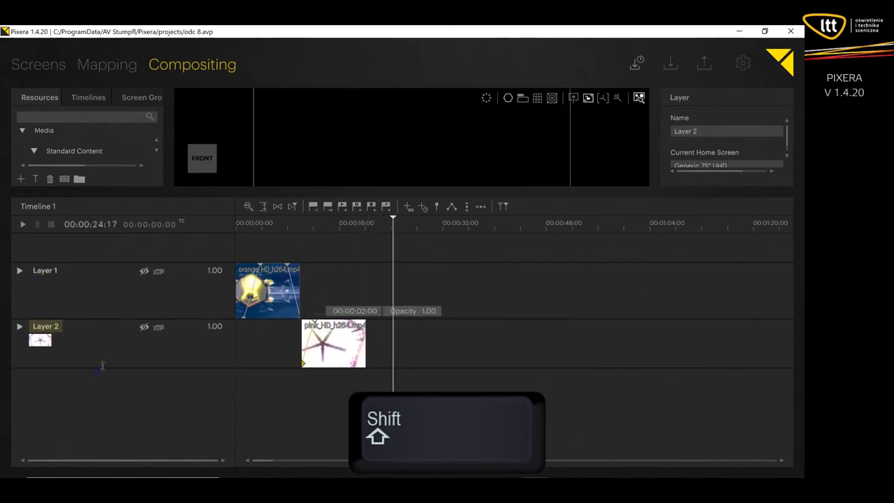
# Step: Rename Layer 1 to "warstwa 1" and Layer 2 to "warstwa 2"
pyautogui.click(50, 269)
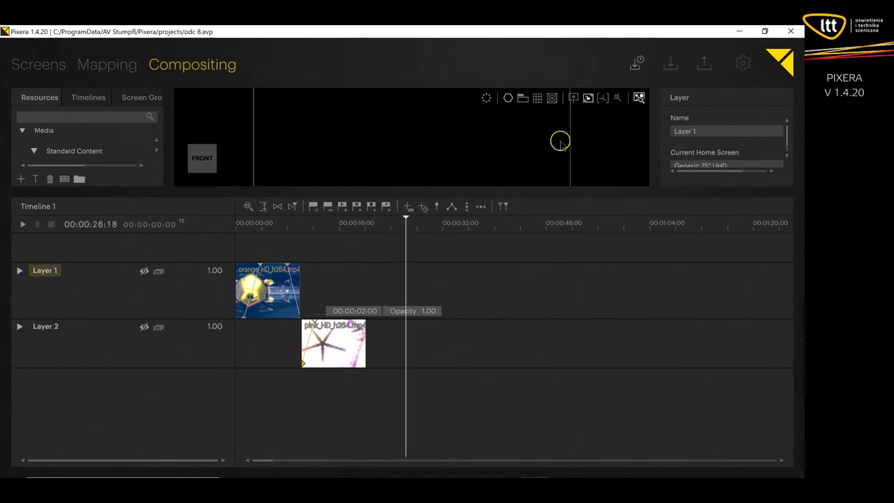
pyautogui.click(722, 131)
pyautogui.write('warstwa 1')
pyautogui.click(160, 330)
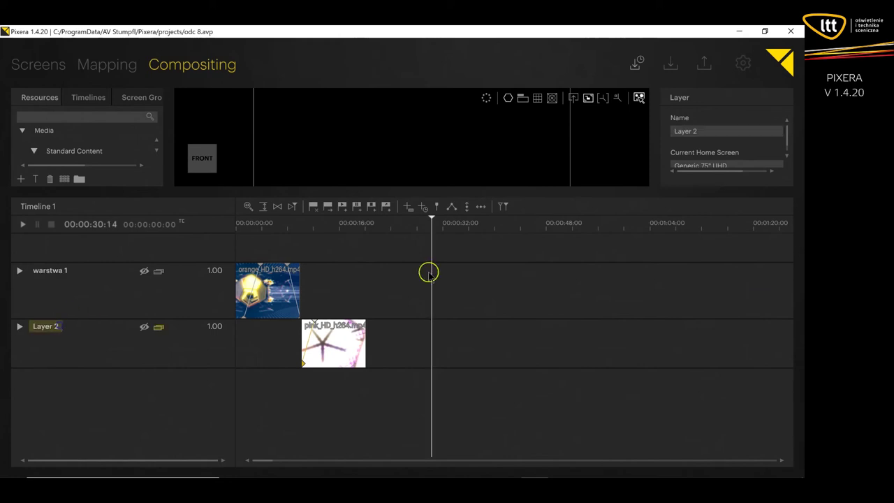
pyautogui.click(714, 132)
pyautogui.write('wars')
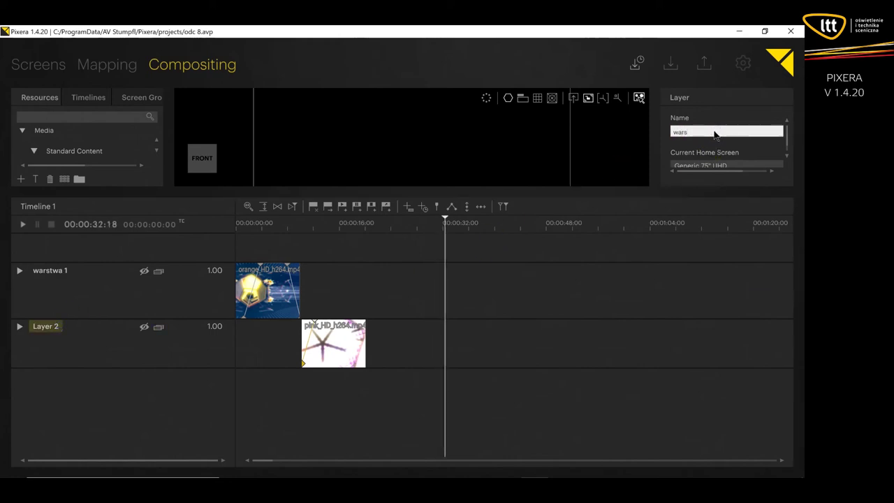
pyautogui.write('twa 2')
pyautogui.press('Return')
# Step: Select the orange clip on warstwa 1 and enlarge the area showing its clip properties
pyautogui.click(286, 289)
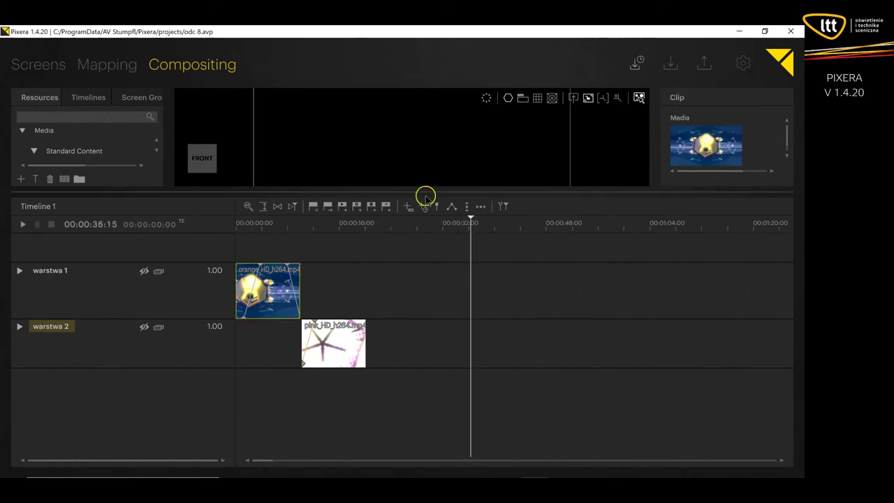
pyautogui.moveTo(454, 191); pyautogui.dragTo(455, 349)
pyautogui.moveTo(636, 206); pyautogui.dragTo(302, 210)
pyautogui.scroll(-1, 335, 289)
# Step: Choose the Lock to Time play mode for the orange clip and preview it by scrubbing and playing the timeline
pyautogui.click(378, 226)
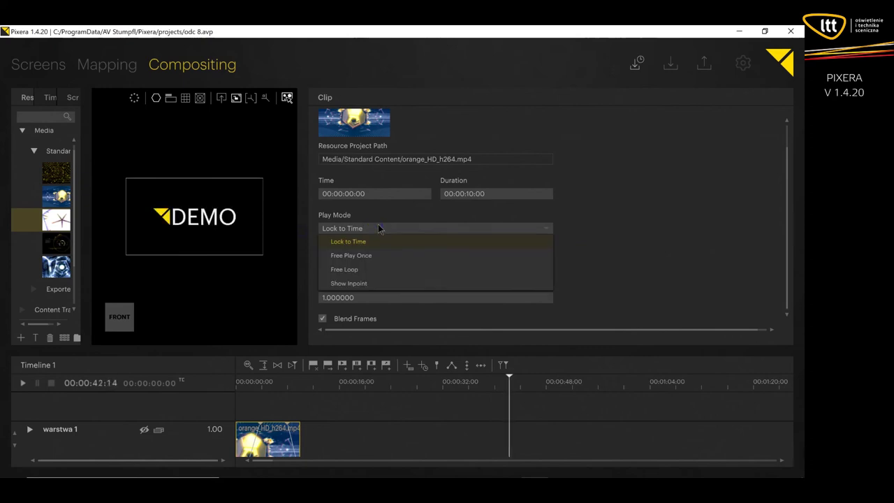
pyautogui.click(368, 242)
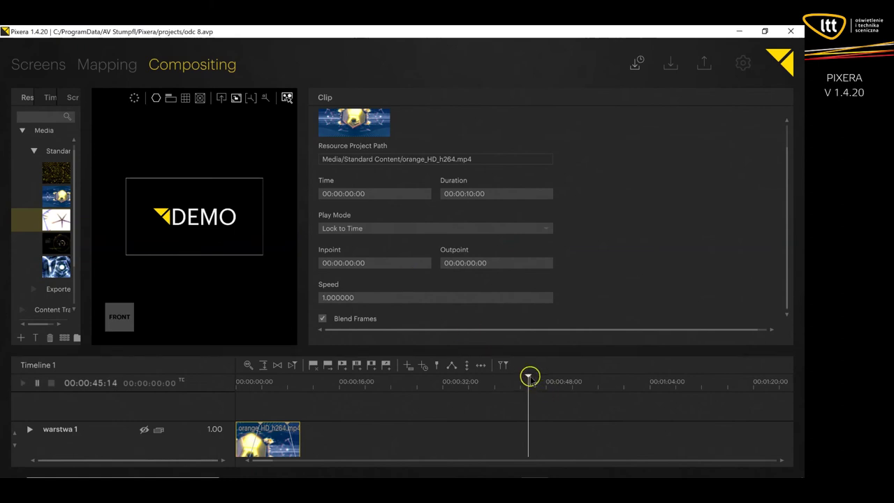
pyautogui.moveTo(528, 377); pyautogui.dragTo(223, 385)
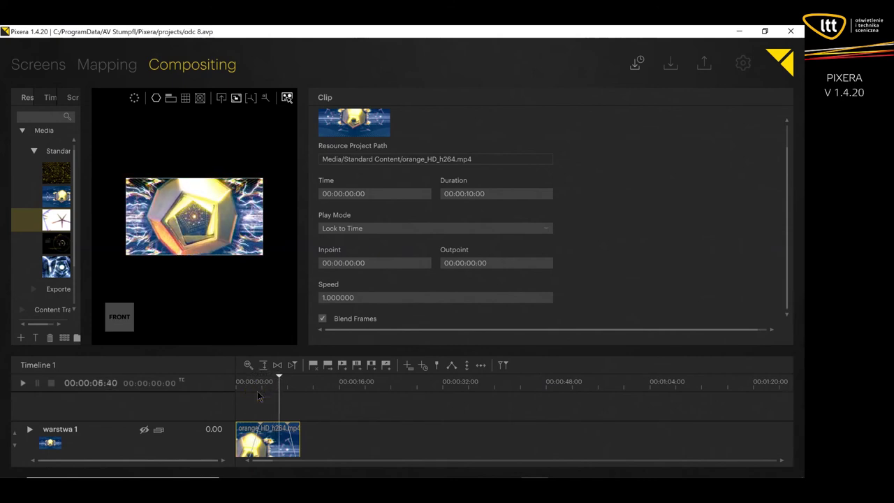
pyautogui.press('space')
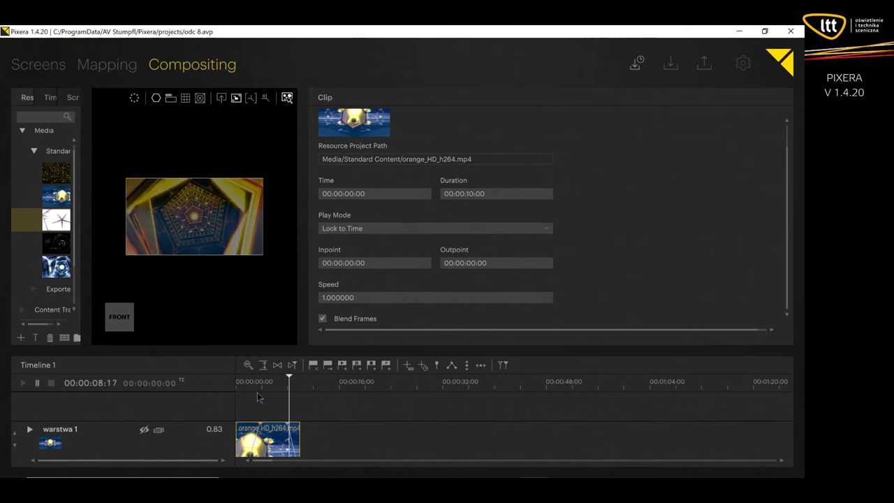
# Step: Move the orange clip to 00:00:04:13, set its play mode to Free Play Once and scrub the timeline across it
pyautogui.moveTo(289, 419); pyautogui.dragTo(316, 419)
pyautogui.click(370, 227)
pyautogui.click(368, 253)
pyautogui.moveTo(289, 378); pyautogui.dragTo(256, 382)
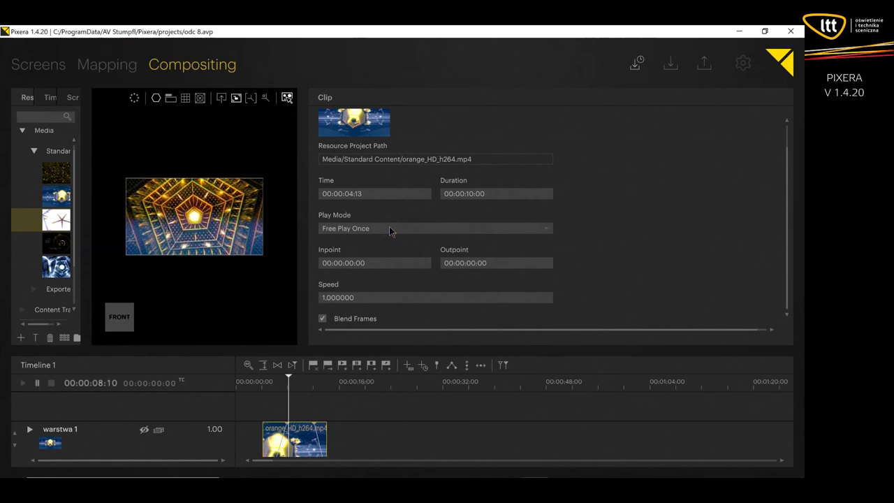
# Step: Set the orange clip's play mode to Free Loop
pyautogui.click(388, 226)
pyautogui.click(380, 268)
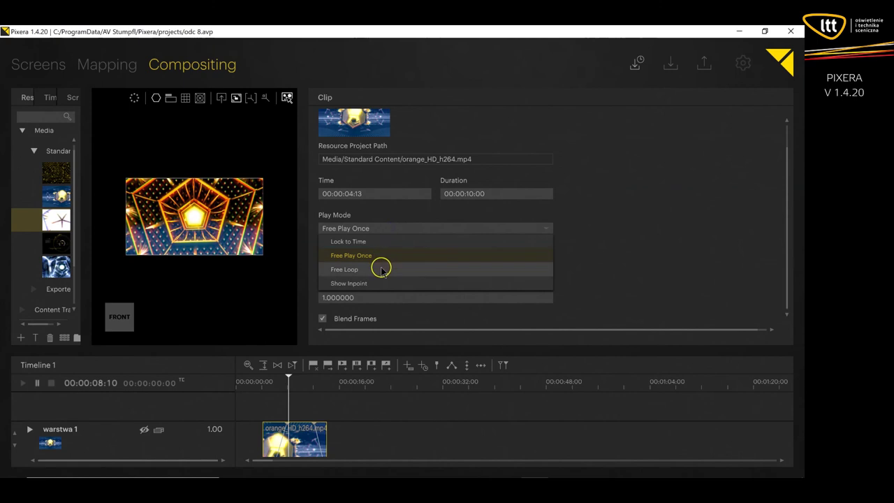